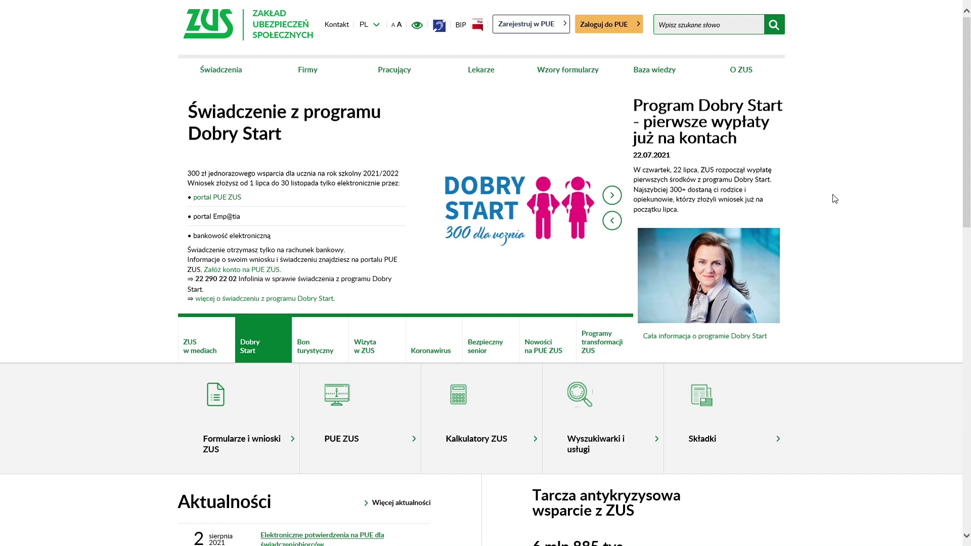
Log in to the PUE portal by entering the account login and password
{"action": "left_click", "coordinate": [622, 30]}
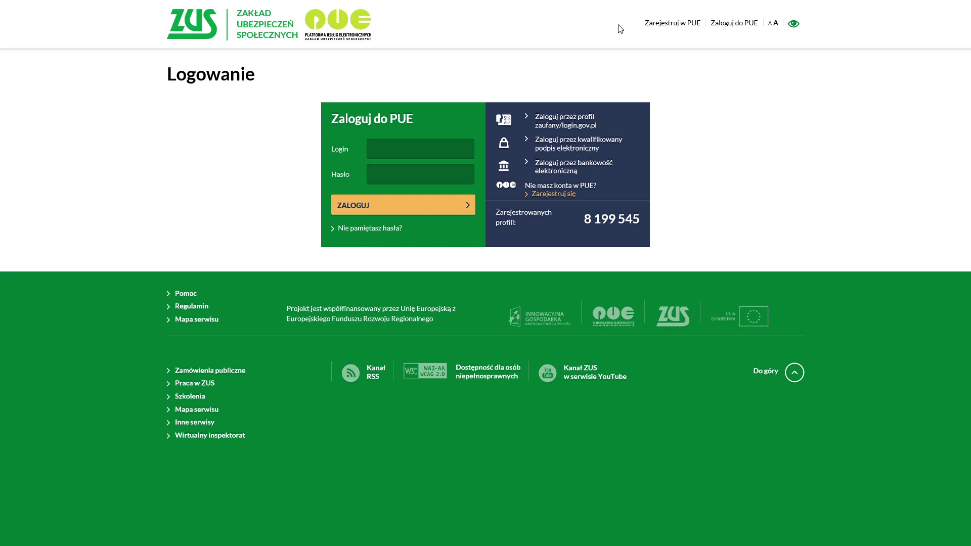
{"action": "left_click", "coordinate": [446, 144]}
{"action": "type", "text": "1234567890"}
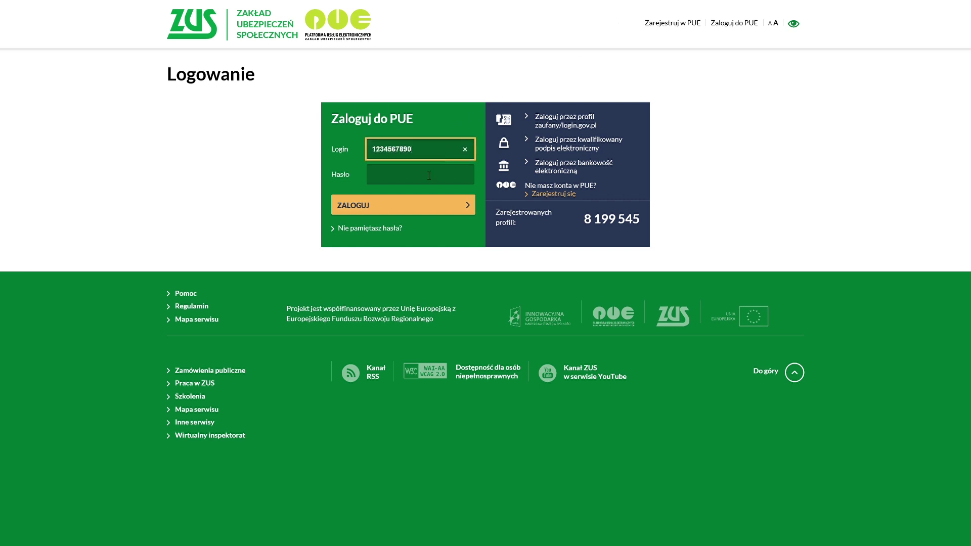
{"action": "left_click", "coordinate": [429, 176]}
{"action": "type", "text": "************"}
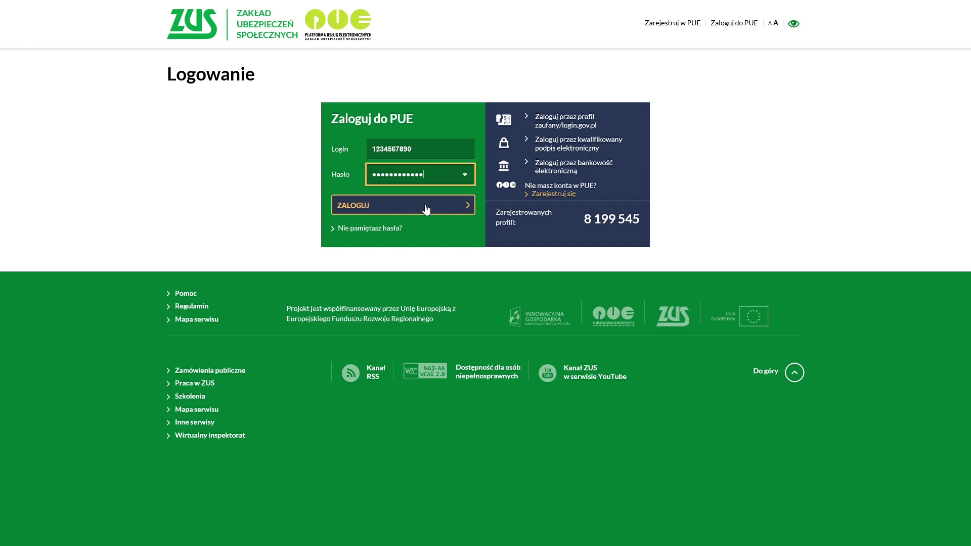
{"action": "left_click", "coordinate": [427, 209]}
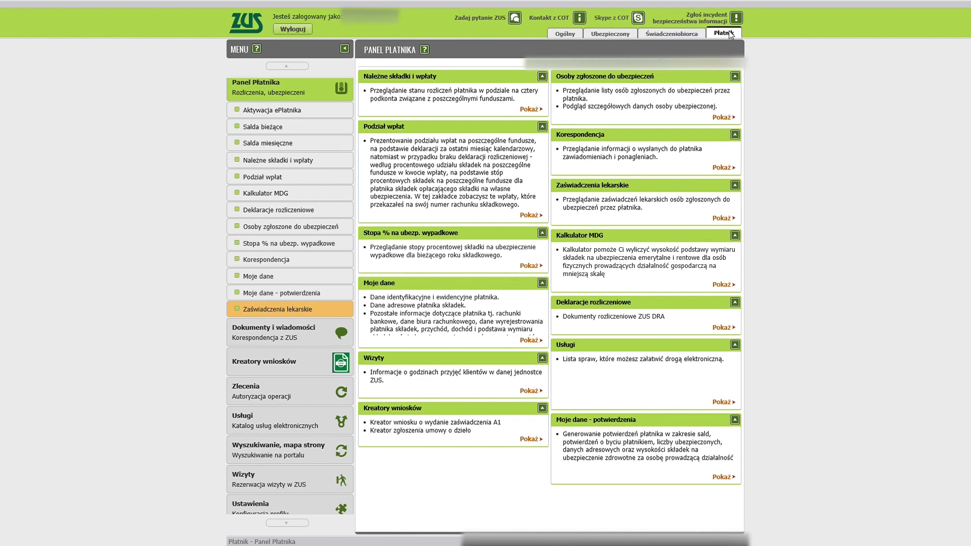
Create a new Wniosek RDZ-M document in Dokumenty robocze under Dokumenty i wiadomości
{"action": "left_click", "coordinate": [313, 342]}
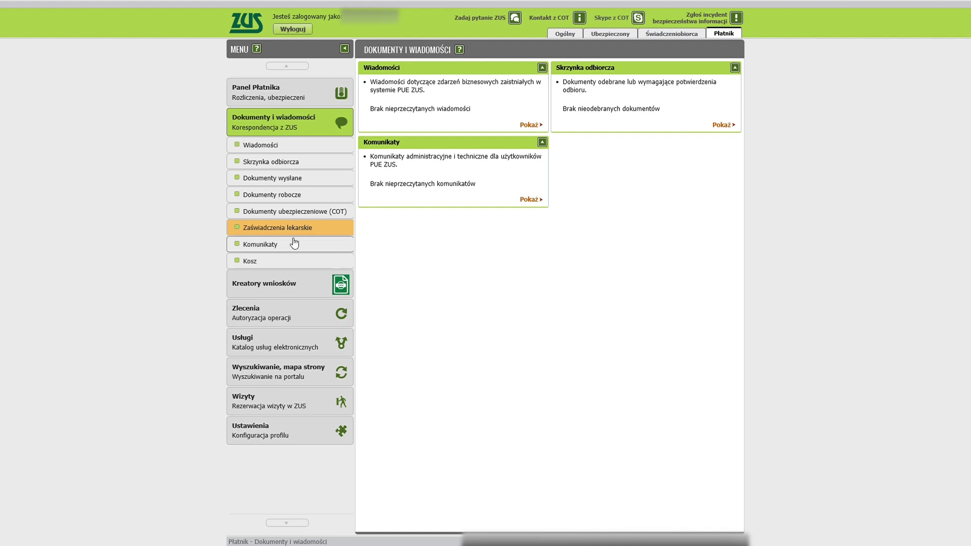
{"action": "left_click", "coordinate": [289, 197]}
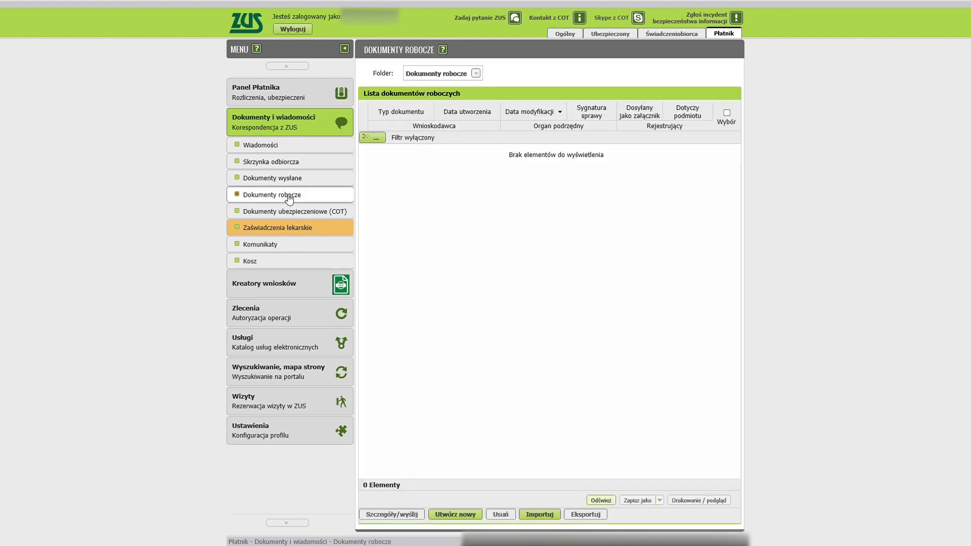
{"action": "left_click", "coordinate": [454, 515]}
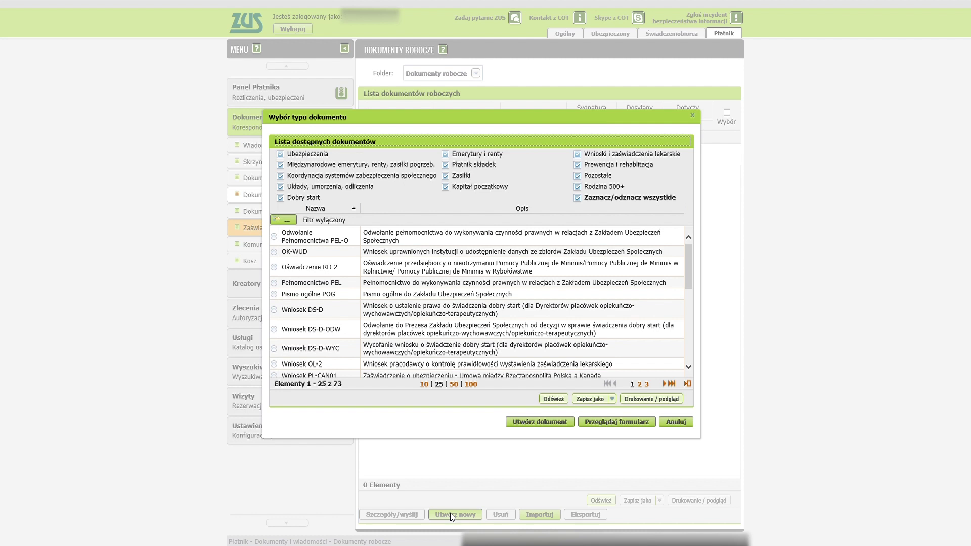
{"action": "scroll", "coordinate": [557, 293], "scroll_direction": "down", "scroll_amount": 2}
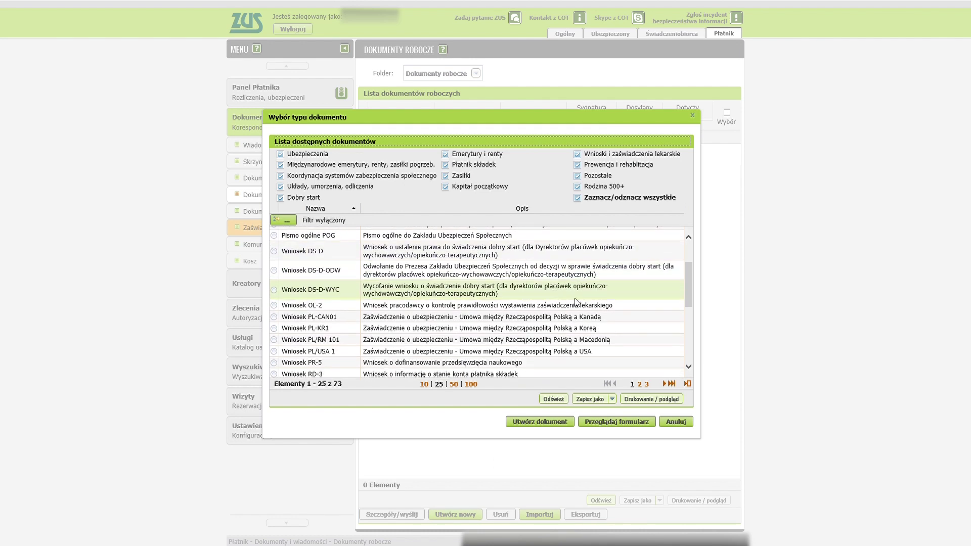
{"action": "left_click_drag", "start_coordinate": [688, 294], "coordinate": [689, 348]}
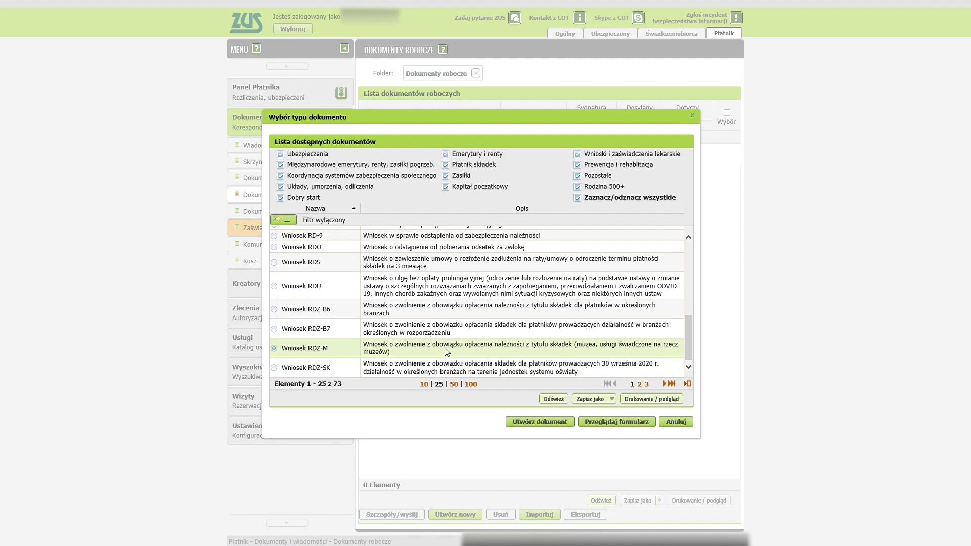
{"action": "left_click", "coordinate": [531, 424]}
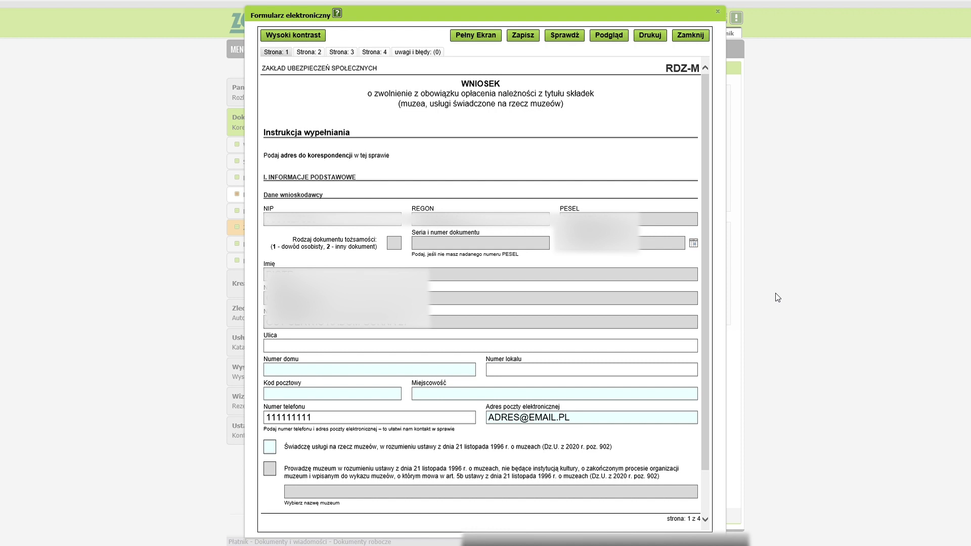
Fill in the applicant's correspondence address and mark the statement "Świadczę usługi na rzecz muzeów"
{"action": "left_click", "coordinate": [439, 347]}
{"action": "type", "text": "P"}
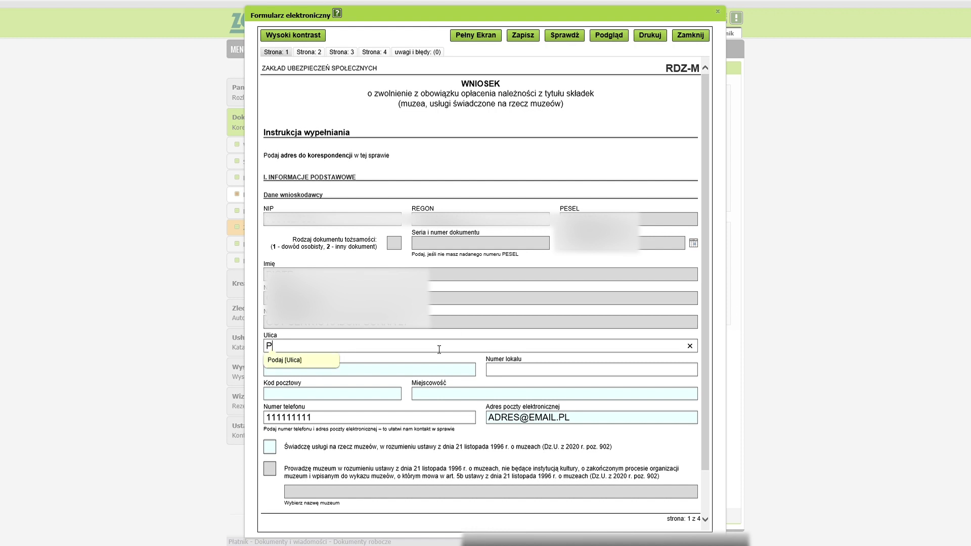
{"action": "type", "text": "RZYKŁADOWA1"}
{"action": "key", "text": "Tab"}
{"action": "type", "text": "1"}
{"action": "key", "text": "Tab"}
{"action": "type", "text": "20-222"}
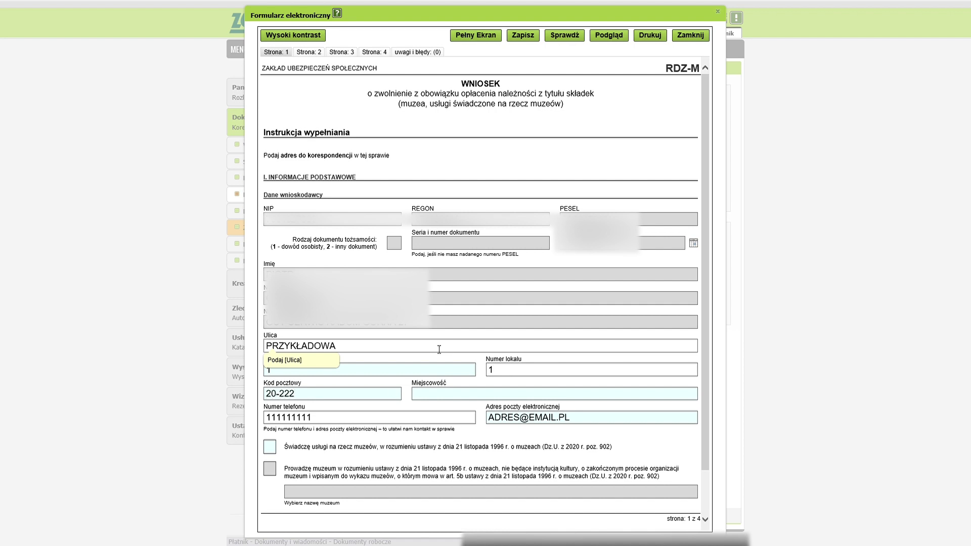
{"action": "key", "text": "Tab"}
{"action": "type", "text": "LUBLIN"}
{"action": "left_click", "coordinate": [278, 448]}
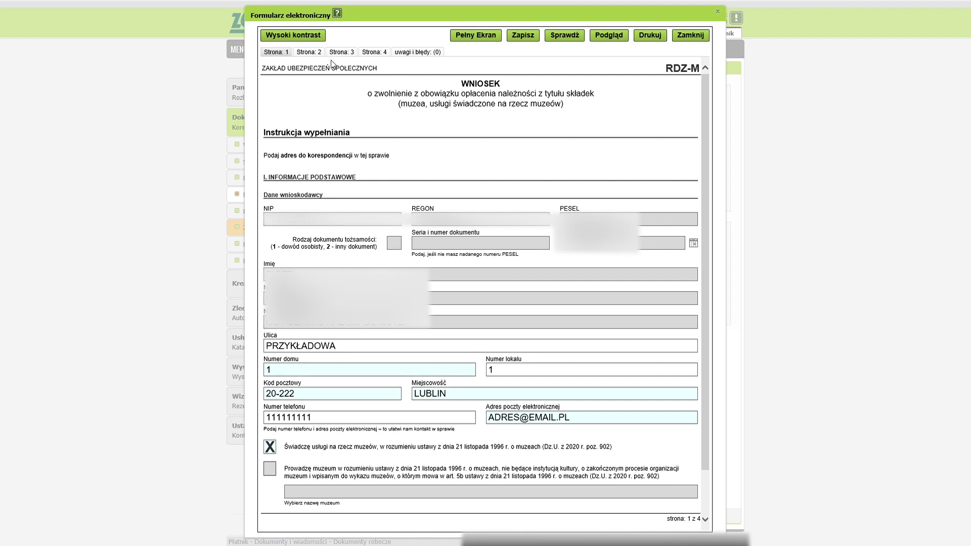
On form page 2, request exemption for LIPIEC 2020 R. and SIERPIEŃ 2020 R. and choose PKD code 7990A - DZIAŁALNOŚĆ PILOTÓW WYCIECZEK
{"action": "left_click", "coordinate": [315, 53]}
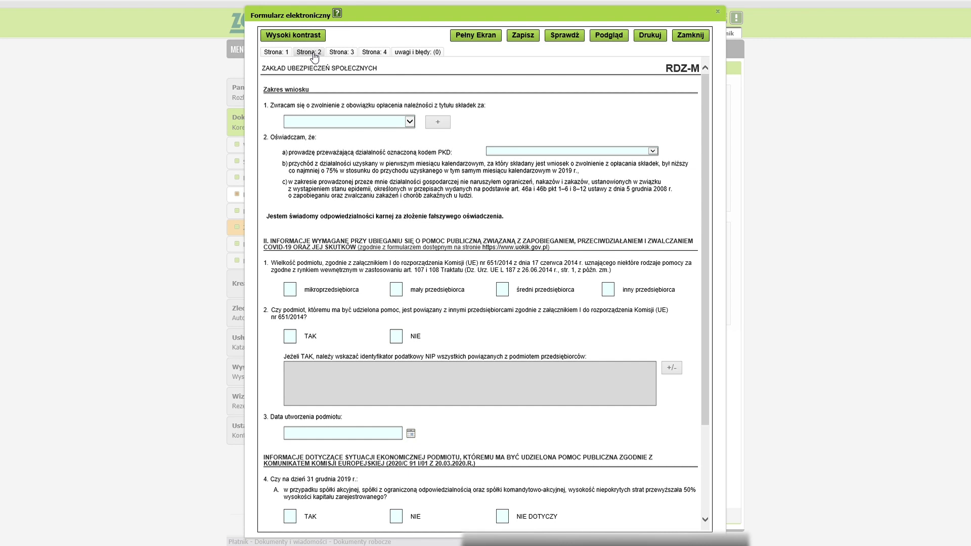
{"action": "left_click", "coordinate": [410, 123]}
{"action": "left_click", "coordinate": [403, 139]}
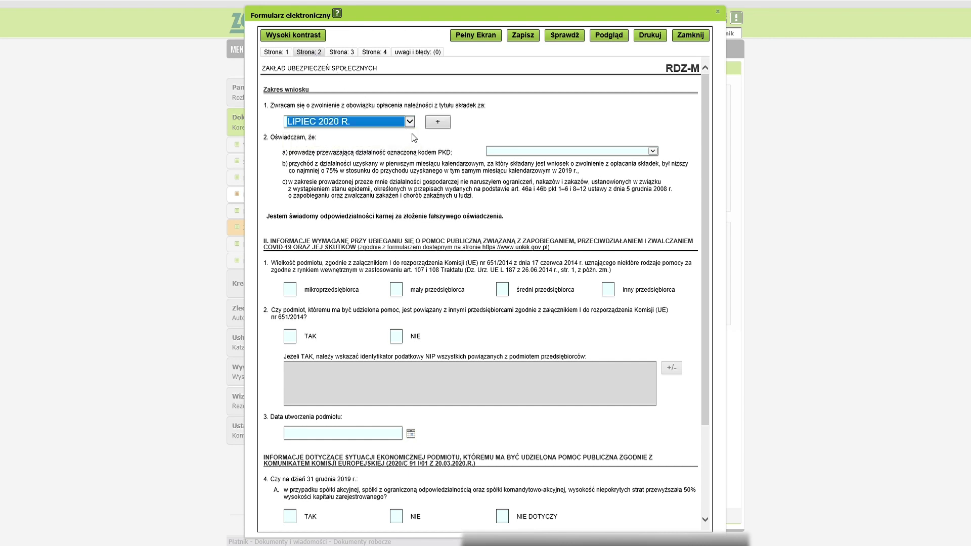
{"action": "left_click", "coordinate": [429, 125]}
{"action": "left_click", "coordinate": [409, 145]}
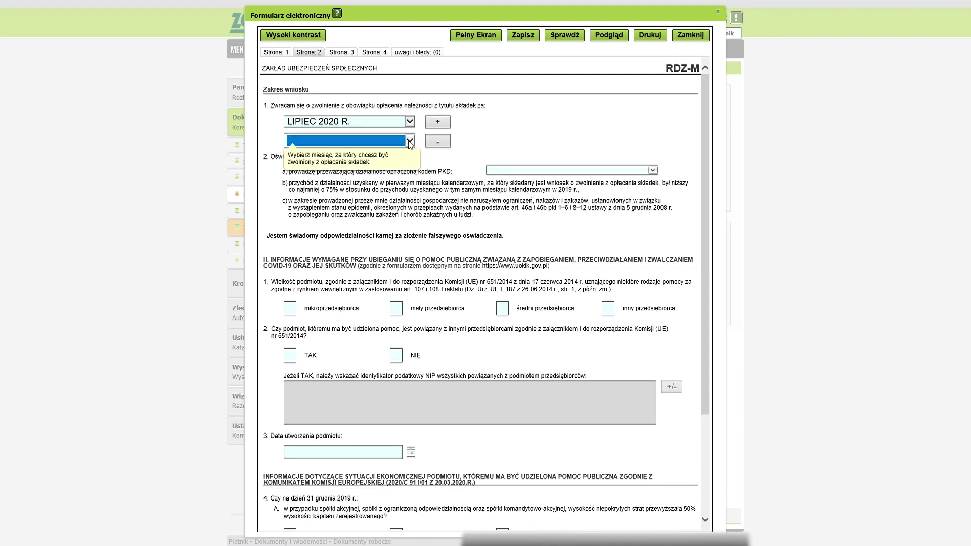
{"action": "left_click", "coordinate": [410, 157]}
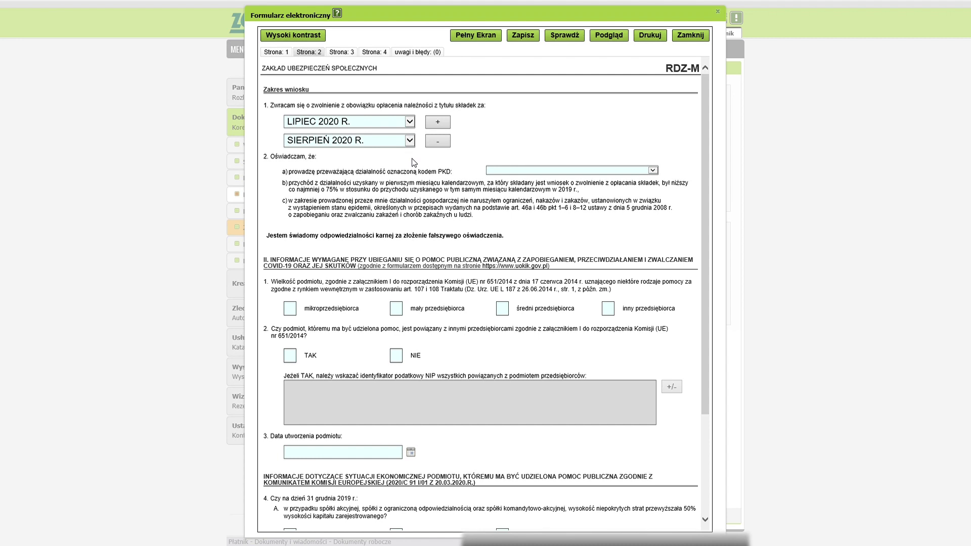
{"action": "left_click", "coordinate": [653, 171]}
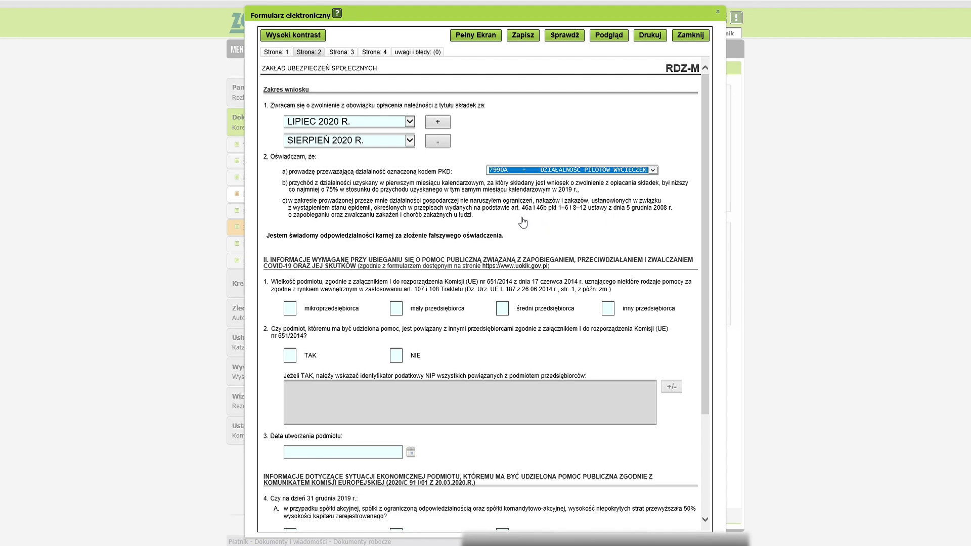
Mark the entity as mikroprzedsiębiorca, answer TAK to having related enterprises and add the related enterprise's NIP
{"action": "left_click", "coordinate": [290, 309]}
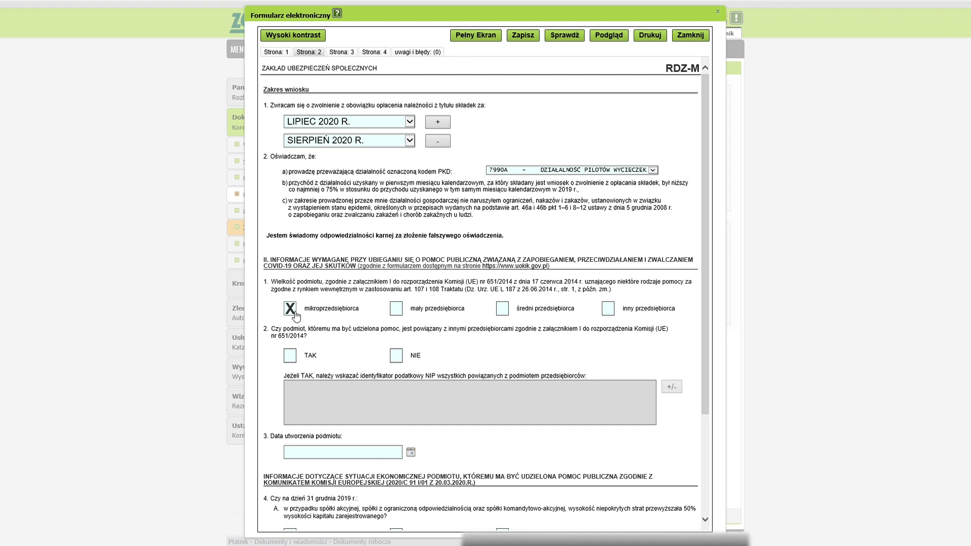
{"action": "left_click", "coordinate": [292, 362]}
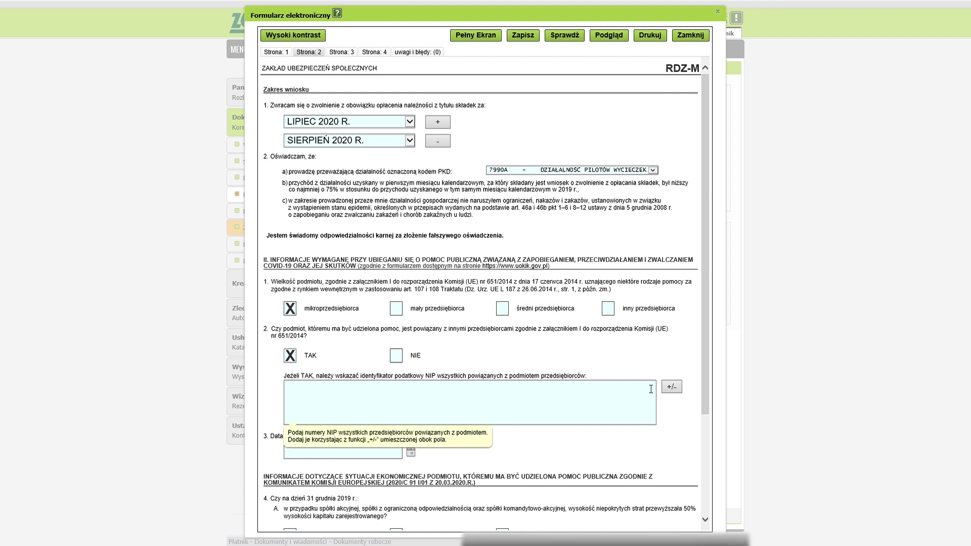
{"action": "left_click", "coordinate": [669, 387]}
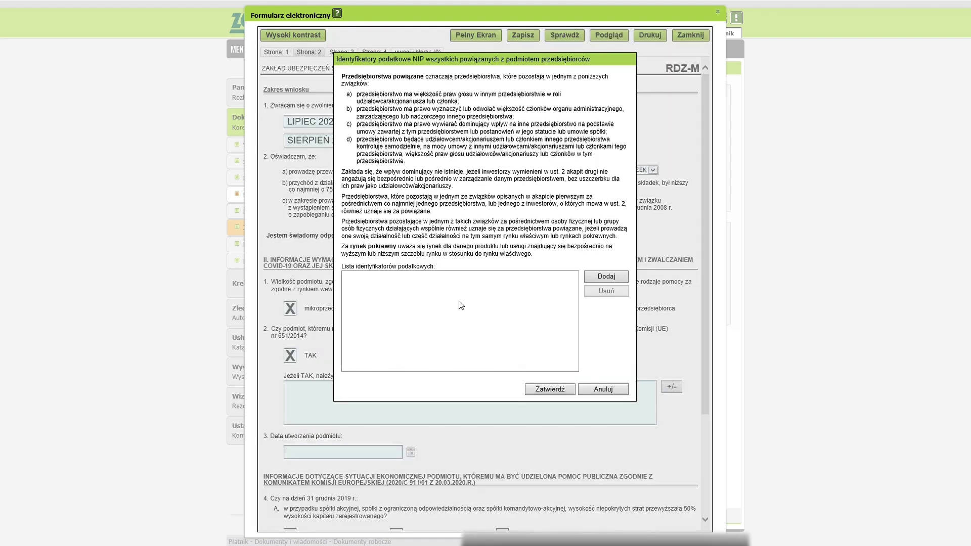
{"action": "left_click", "coordinate": [595, 280]}
{"action": "type", "text": "1111111111"}
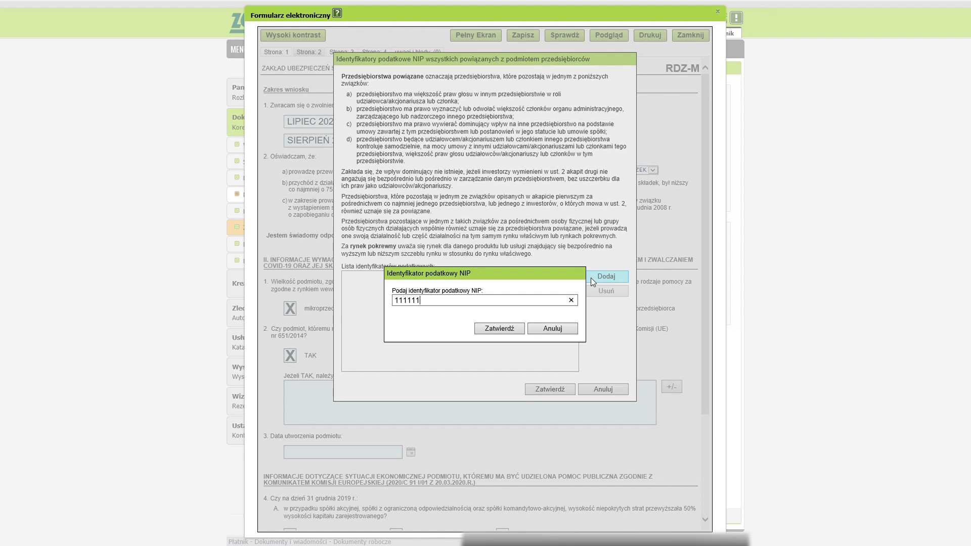
{"action": "left_click", "coordinate": [511, 329]}
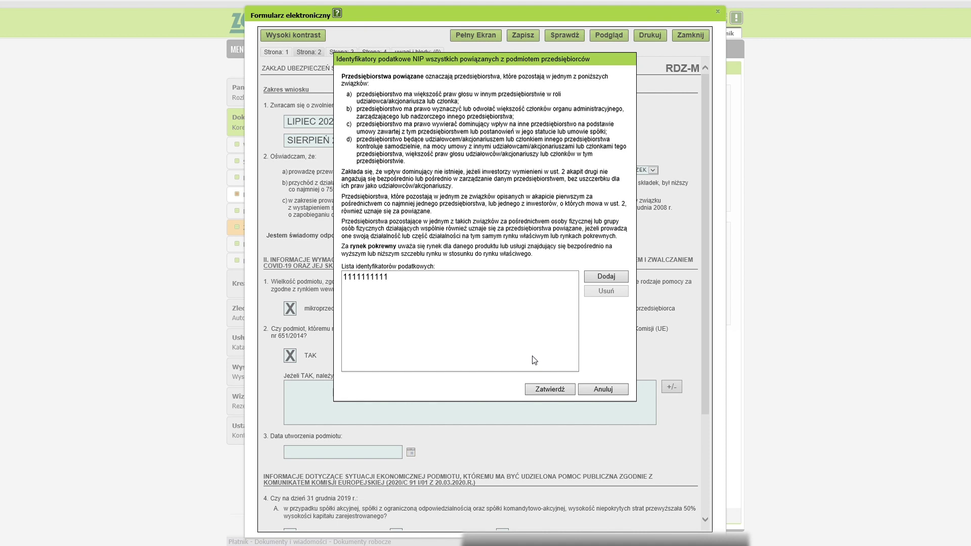
{"action": "left_click", "coordinate": [551, 390]}
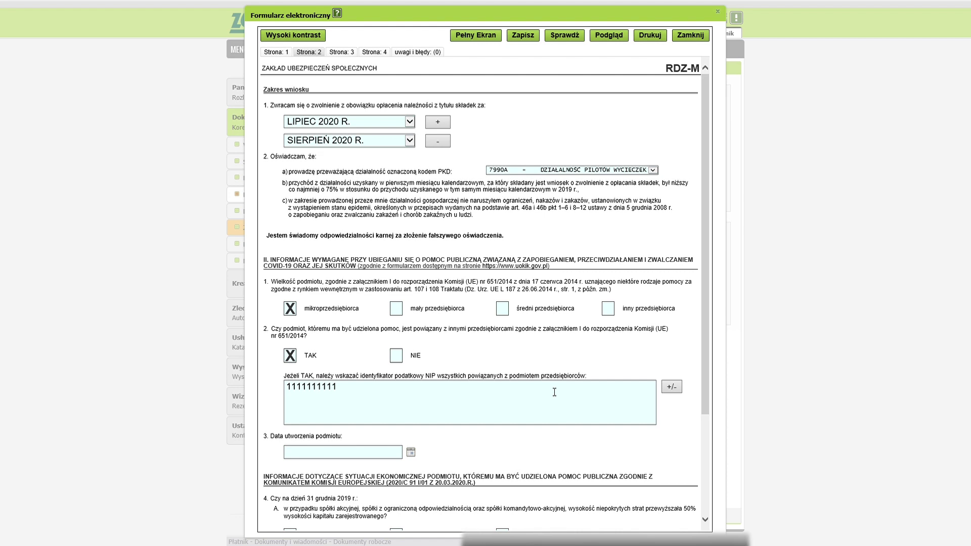
Set the entity's creation date to 01/01/2015 and answer NIE DOTYCZY to questions 4A and 4B
{"action": "left_click", "coordinate": [315, 458]}
{"action": "type", "text": "01012015"}
{"action": "scroll", "coordinate": [458, 451], "scroll_direction": "down", "scroll_amount": 3}
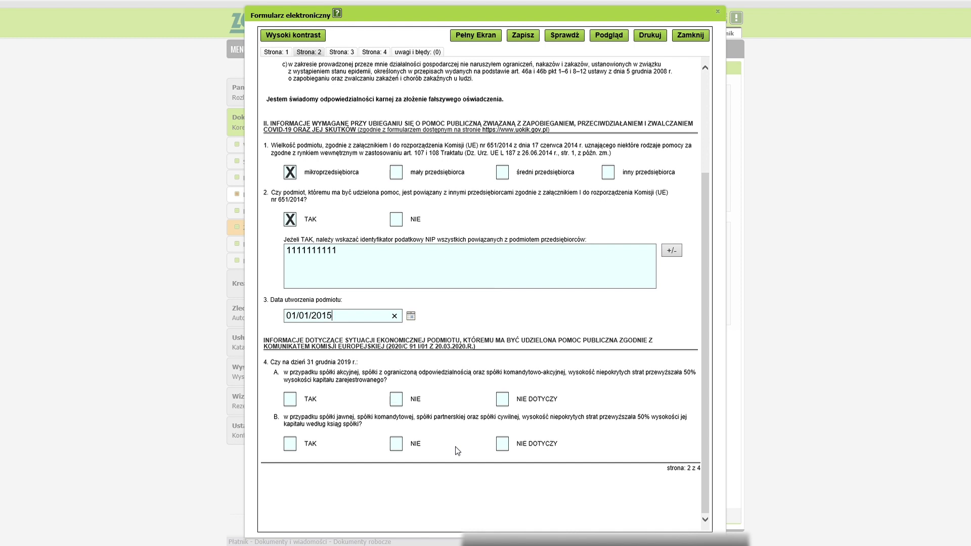
{"action": "left_click", "coordinate": [502, 399]}
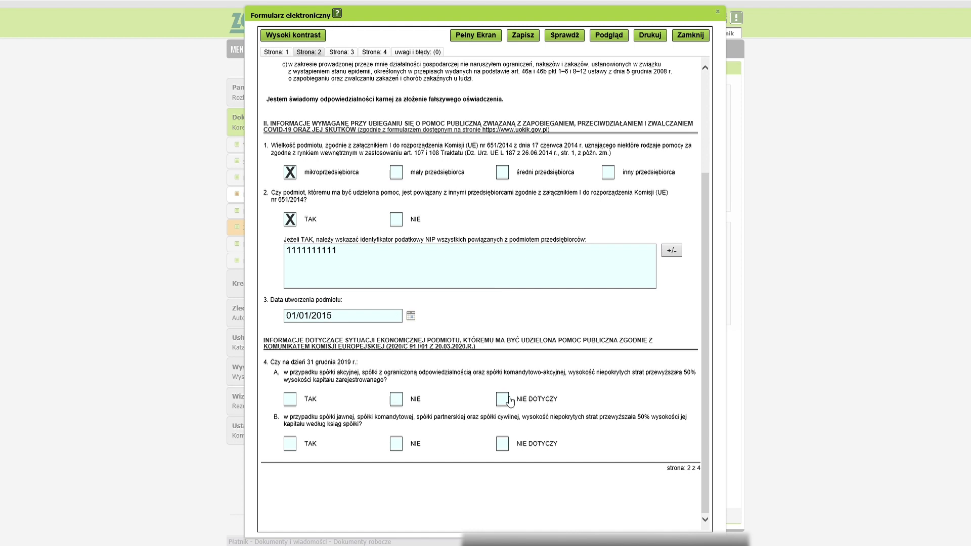
{"action": "left_click", "coordinate": [504, 445]}
On form page 3, answer NIE to questions 4C and 5, and NIE DOTYCZY to questions 6 and 7
{"action": "left_click", "coordinate": [346, 52]}
{"action": "left_click", "coordinate": [397, 104]}
{"action": "left_click", "coordinate": [396, 189]}
{"action": "left_click", "coordinate": [503, 268]}
{"action": "left_click", "coordinate": [505, 312]}
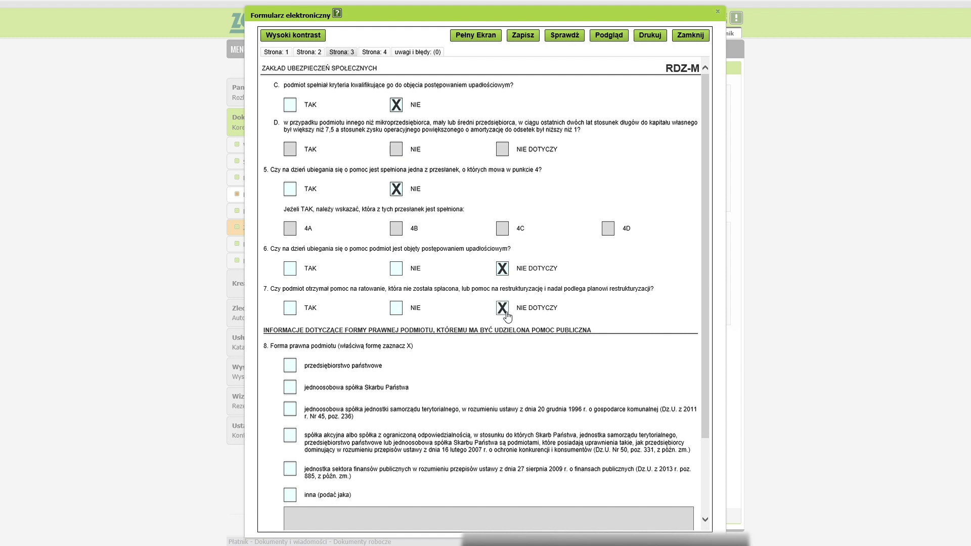
Mark the legal form in question 8 as inna and describe it as "Jednoosobowa działalność gospodarcza"
{"action": "scroll", "coordinate": [500, 352], "scroll_direction": "down", "scroll_amount": 3}
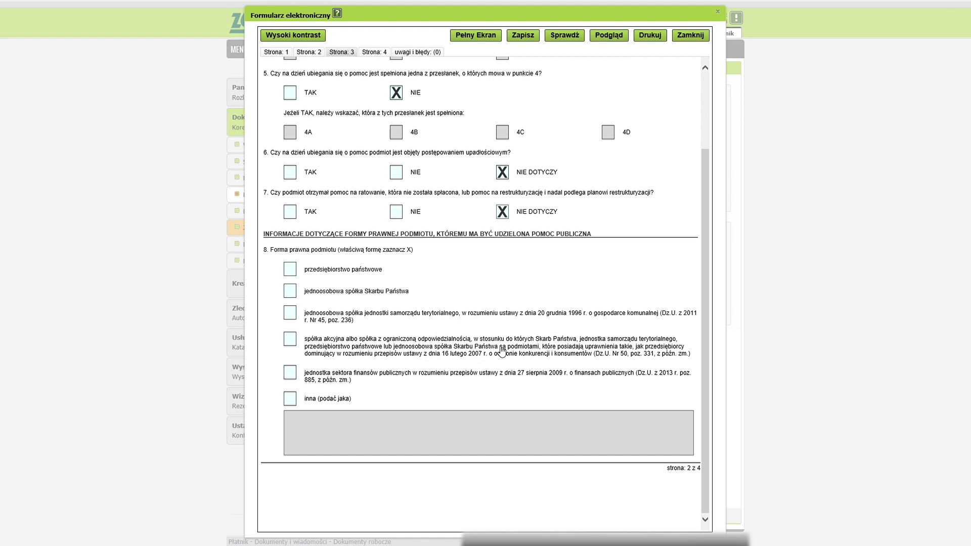
{"action": "left_click", "coordinate": [294, 401]}
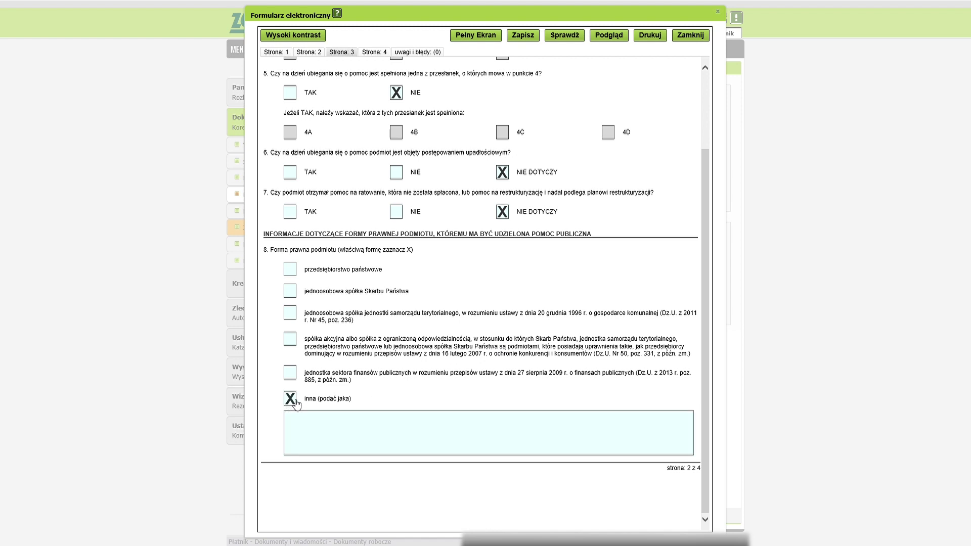
{"action": "left_click", "coordinate": [360, 434]}
{"action": "type", "text": "Jednoo"}
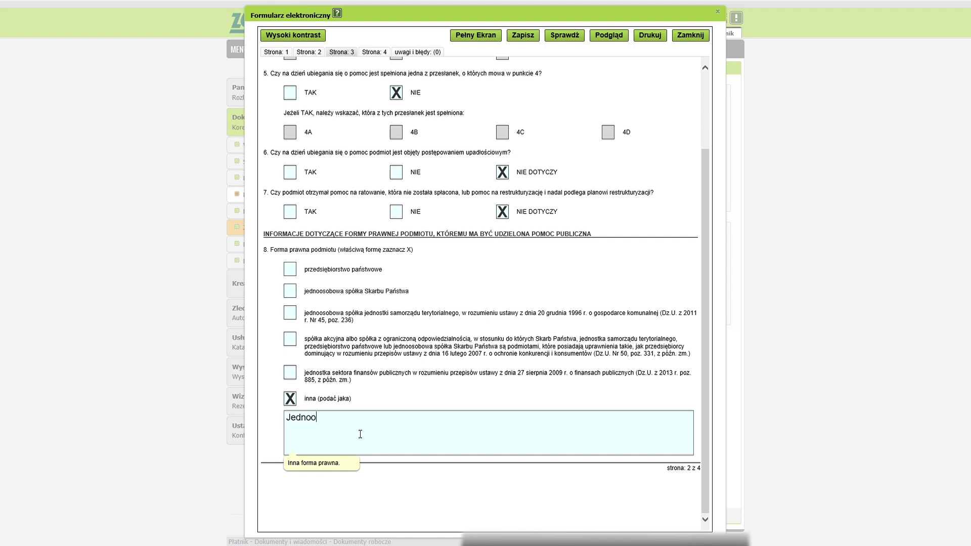
{"action": "type", "text": "sobowa działalność gospodarcza"}
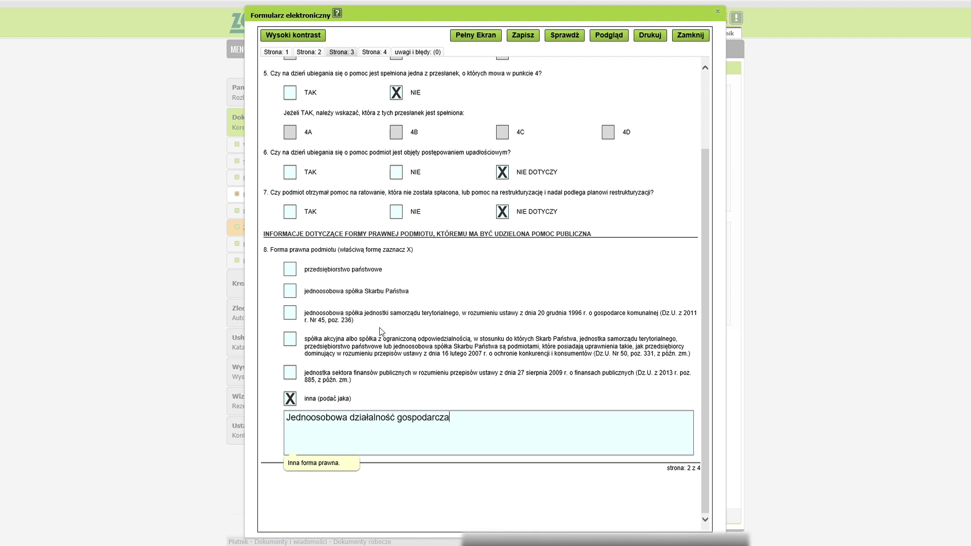
On form page 4, answer NIE to question 9 about COVID-19 aid received from outside ZUS
{"action": "left_click", "coordinate": [374, 55]}
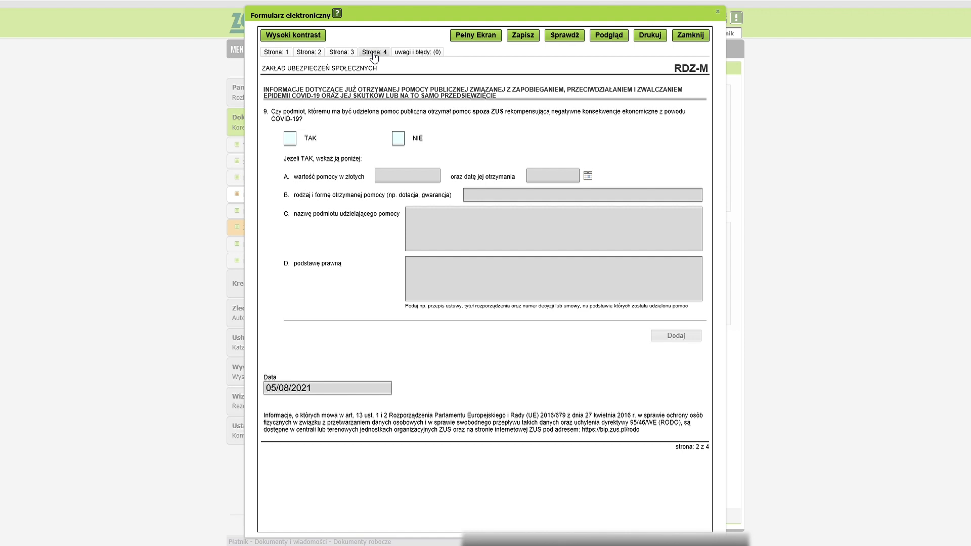
{"action": "left_click", "coordinate": [402, 143]}
Check the completed RDZ-M form for errors and save the document
{"action": "left_click", "coordinate": [566, 38]}
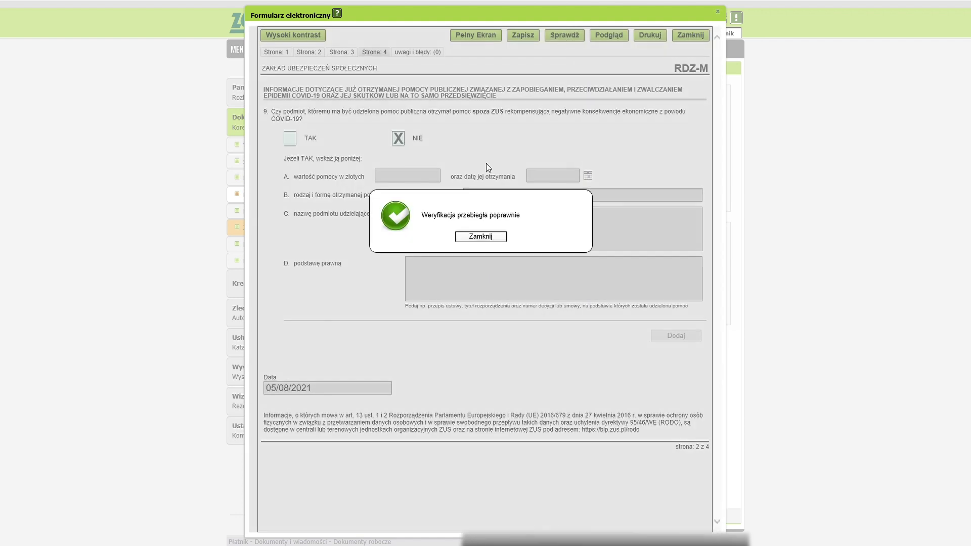
{"action": "left_click", "coordinate": [481, 237]}
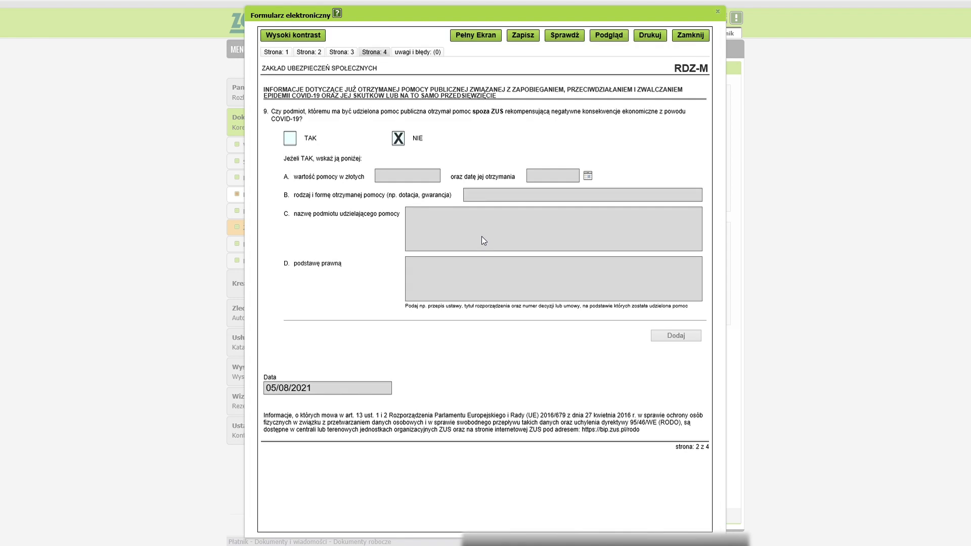
{"action": "left_click", "coordinate": [523, 36]}
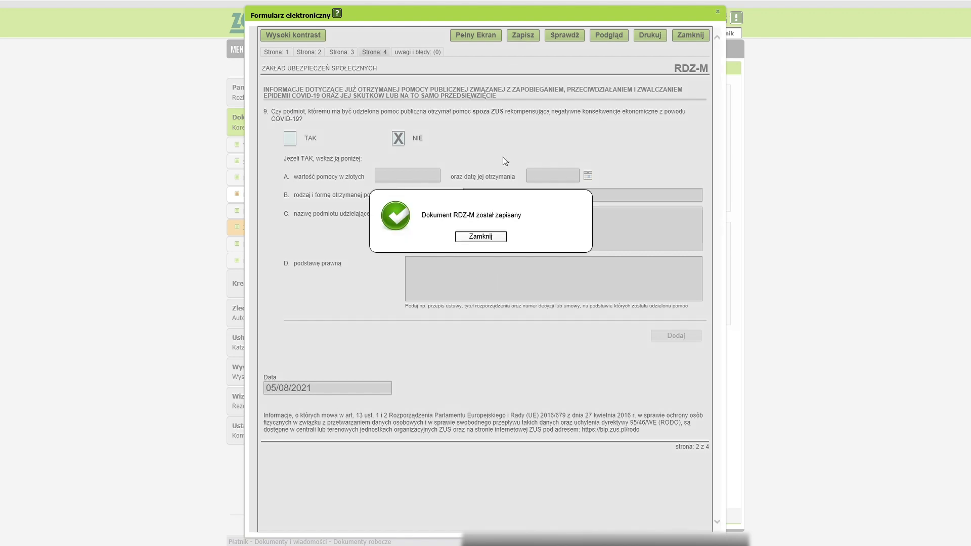
Dismiss the save notice and close the RDZ-M form, returning to the working document's details
{"action": "left_click", "coordinate": [490, 239]}
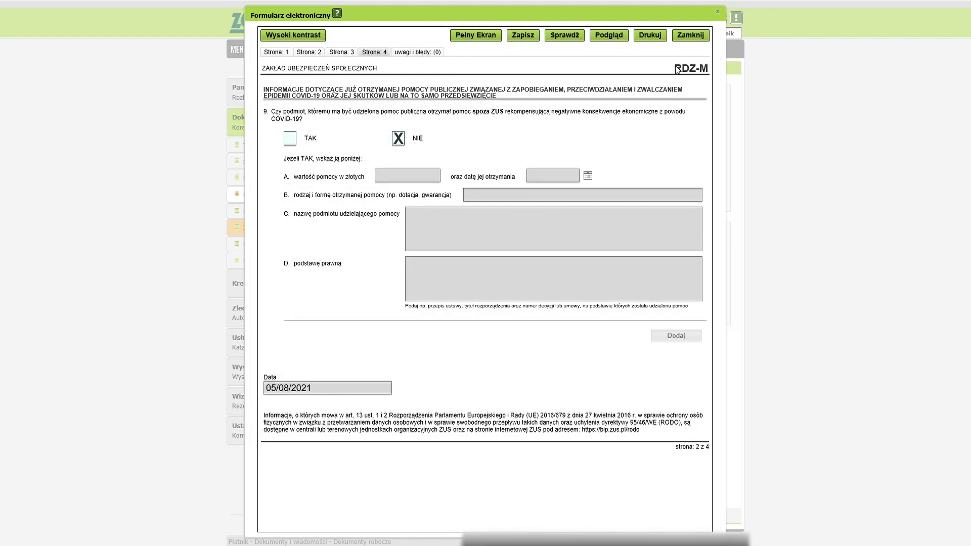
{"action": "left_click", "coordinate": [695, 38]}
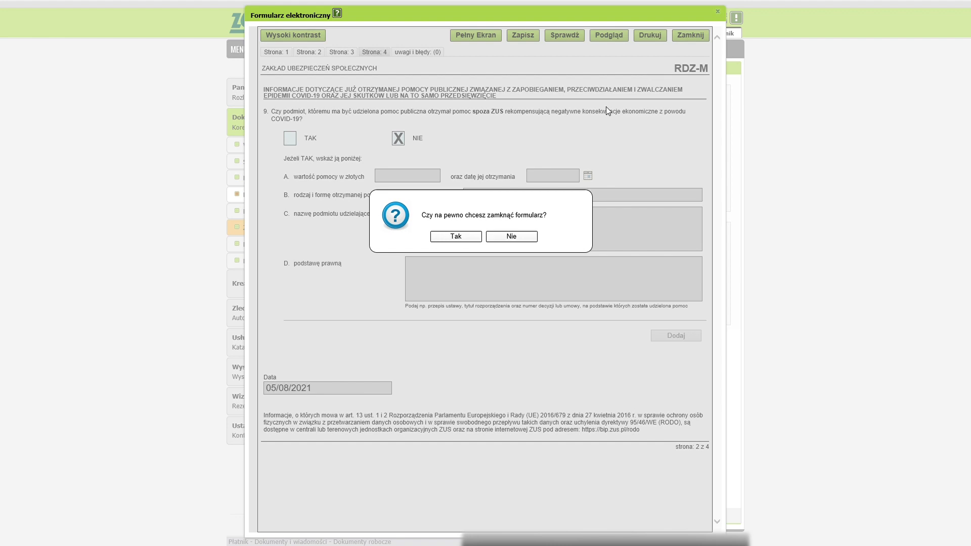
{"action": "left_click", "coordinate": [469, 238]}
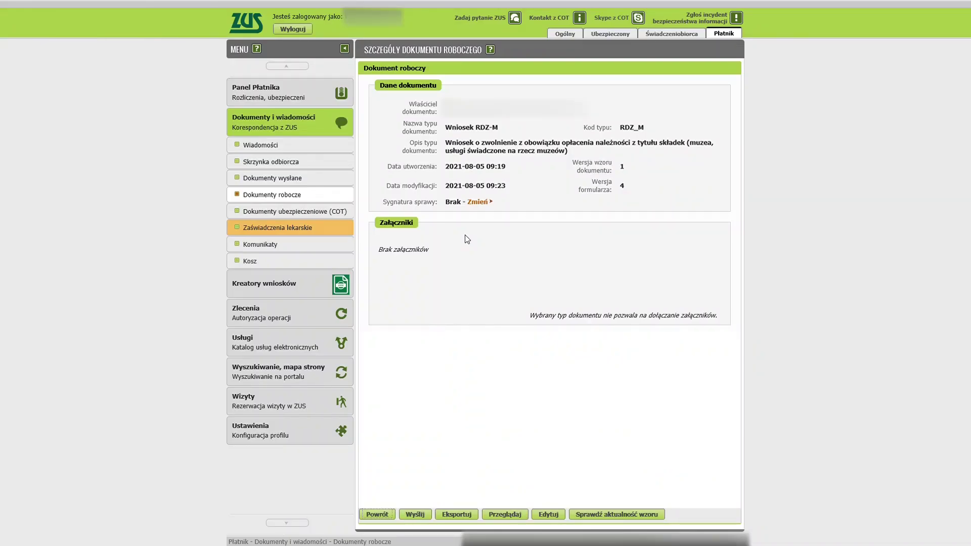
Start sending the RDZ-M working document and accept the declaration about signing the statements it contains
{"action": "left_click", "coordinate": [415, 515]}
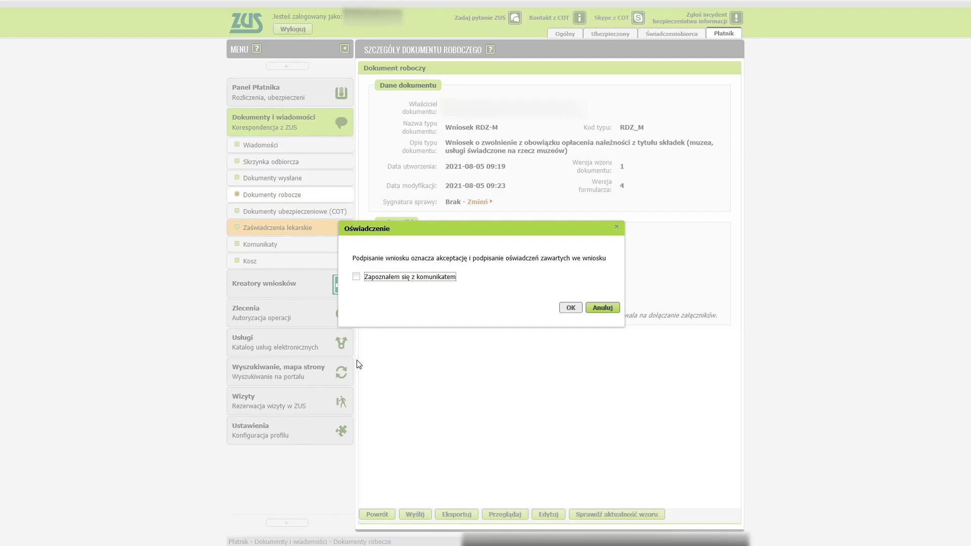
{"action": "left_click", "coordinate": [358, 278]}
{"action": "left_click", "coordinate": [571, 308]}
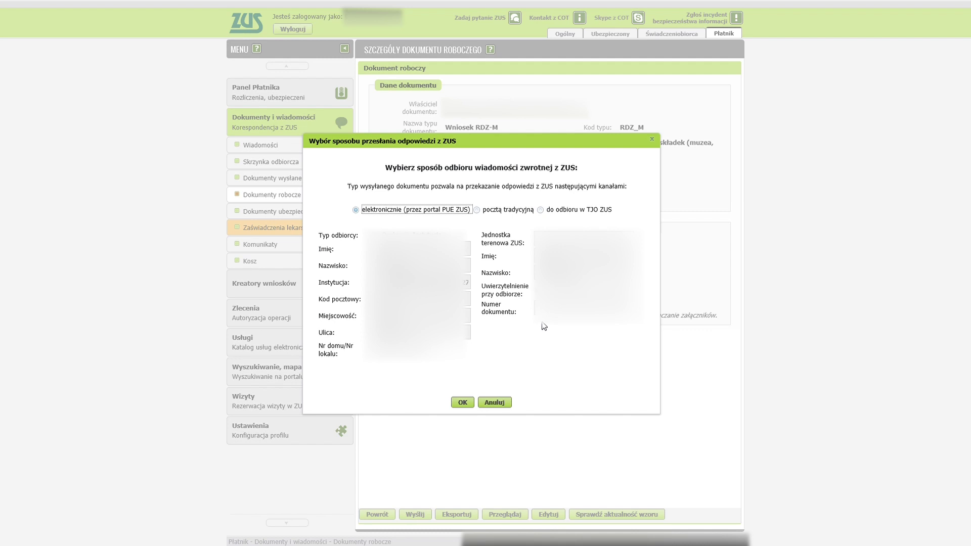
Choose to receive the ZUS reply electronically through the PUE ZUS portal, and sign the RDZ-M application with the PUE profile to submit it
{"action": "left_click", "coordinate": [413, 214]}
{"action": "left_click", "coordinate": [464, 403]}
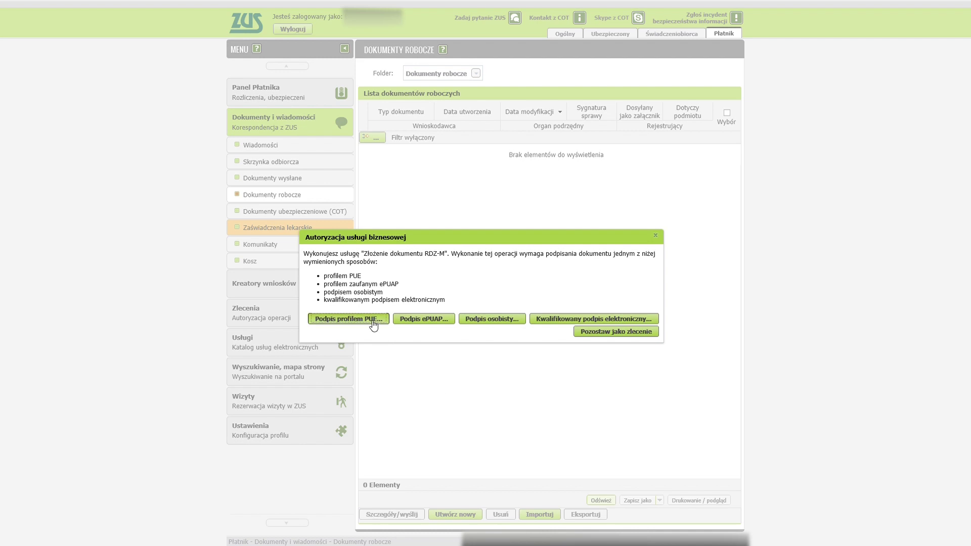
{"action": "left_click", "coordinate": [374, 321]}
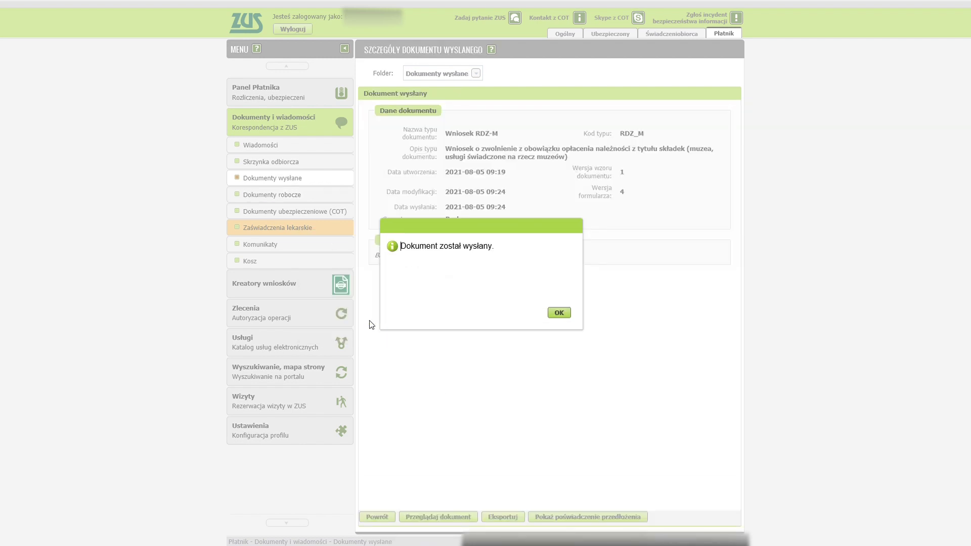